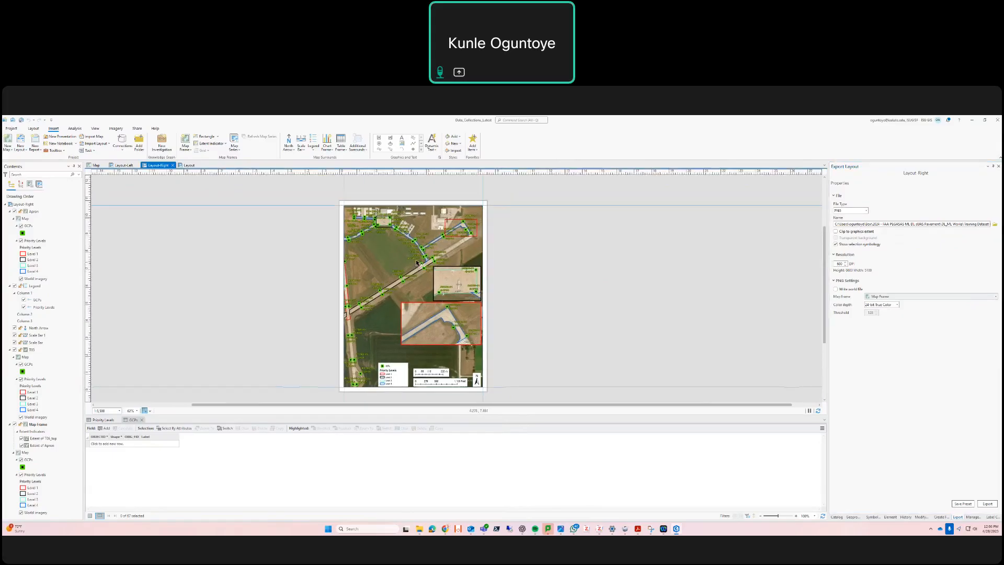
key(XF86AudioRaiseVolume)
Switch from the layout to the Map view
click(105, 420)
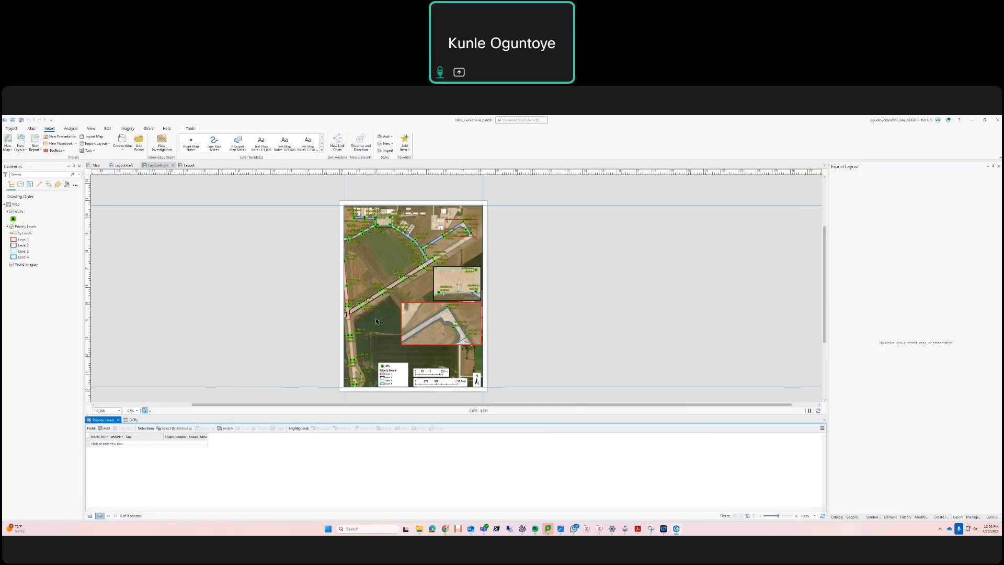
click(96, 166)
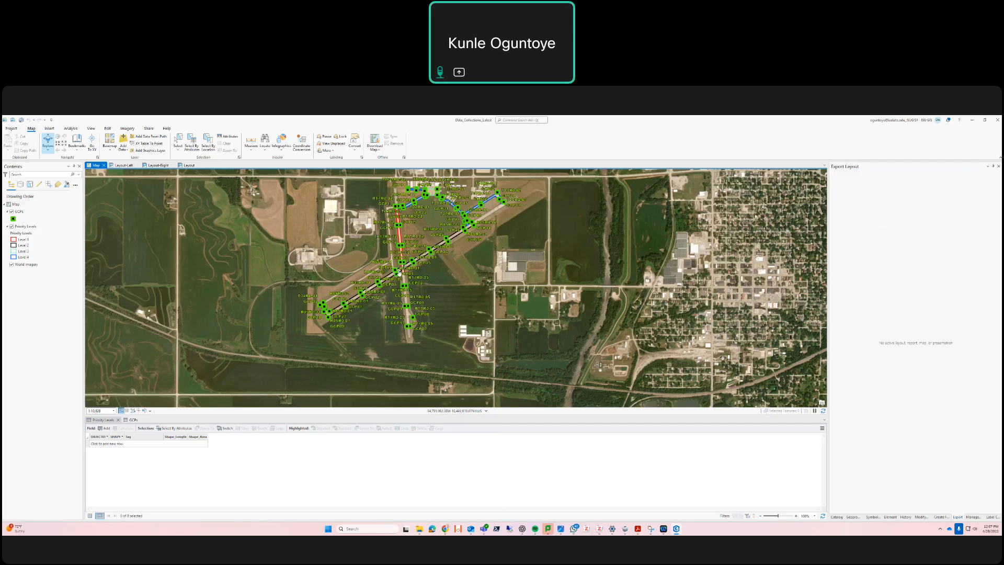
Open the Catalog pane and expand Databases to show the contents of Data_Collections.gdb
click(109, 129)
click(159, 147)
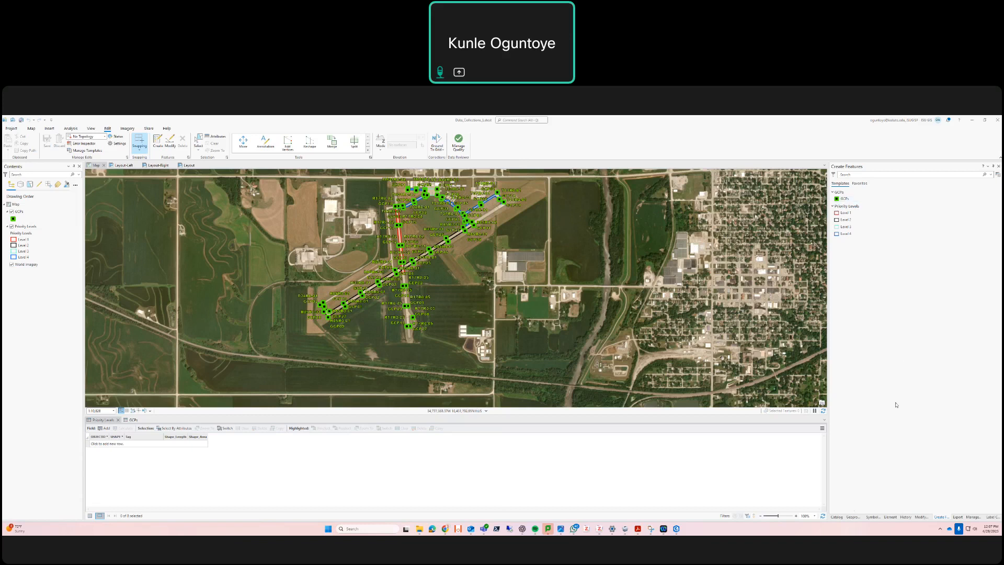
click(853, 517)
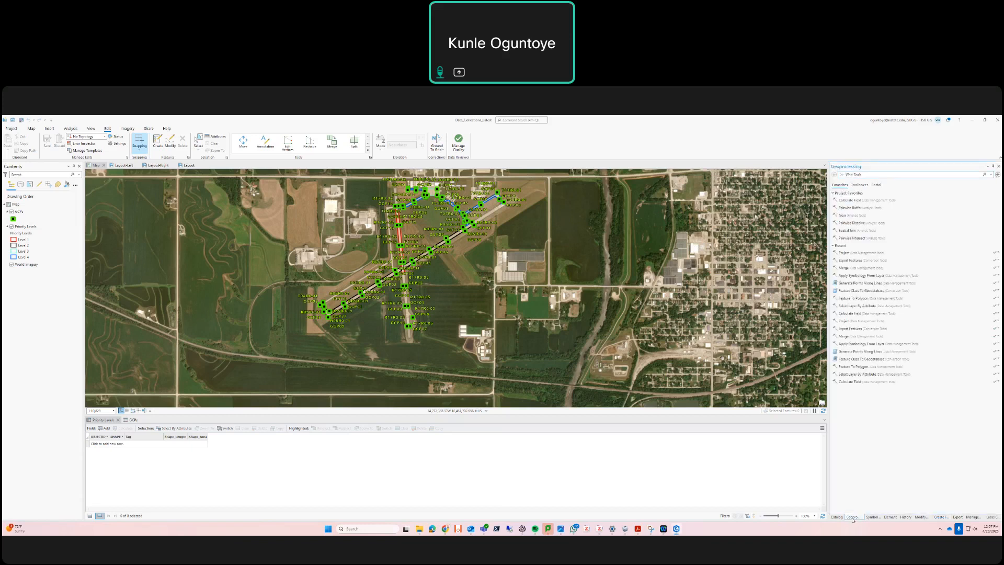
click(836, 517)
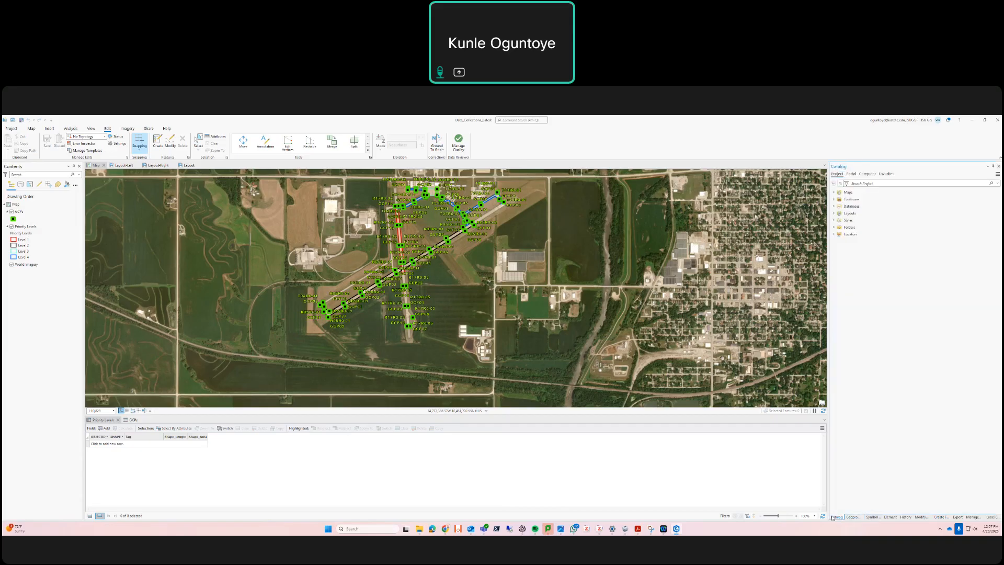
click(833, 206)
click(839, 214)
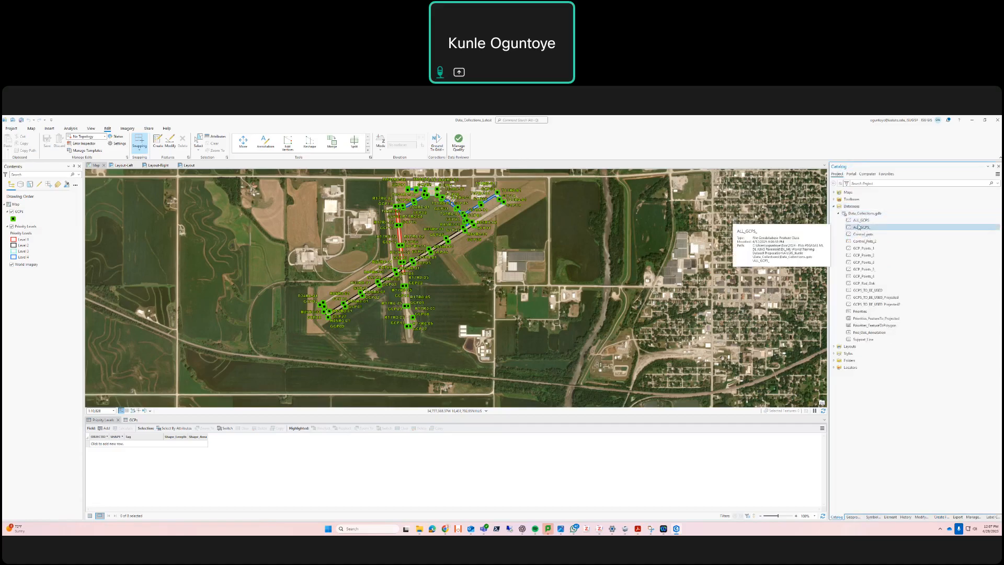
Start a new feature class in Data_Collections.gdb, name it LINE and set its feature class type to Line
click(875, 214)
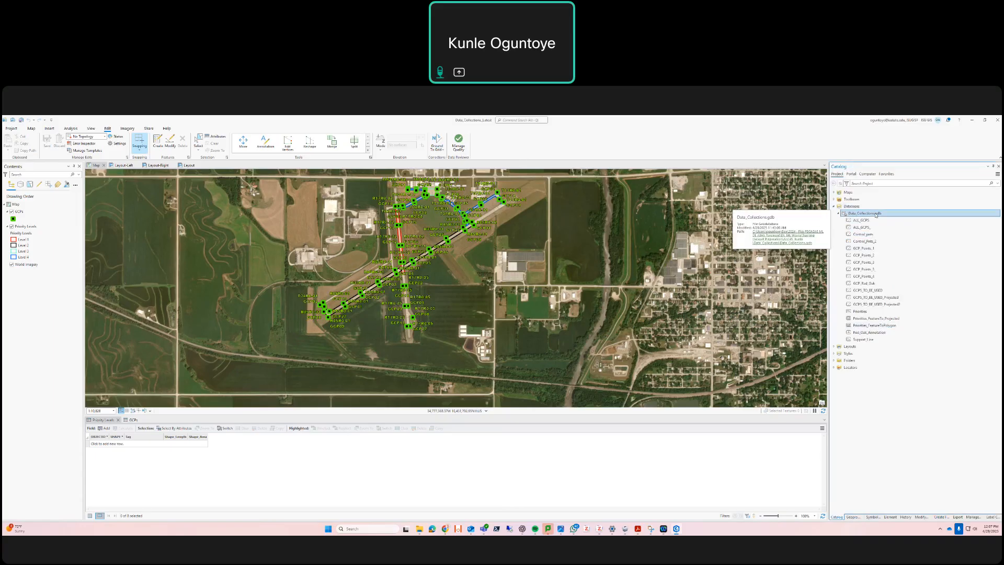
right_click(876, 215)
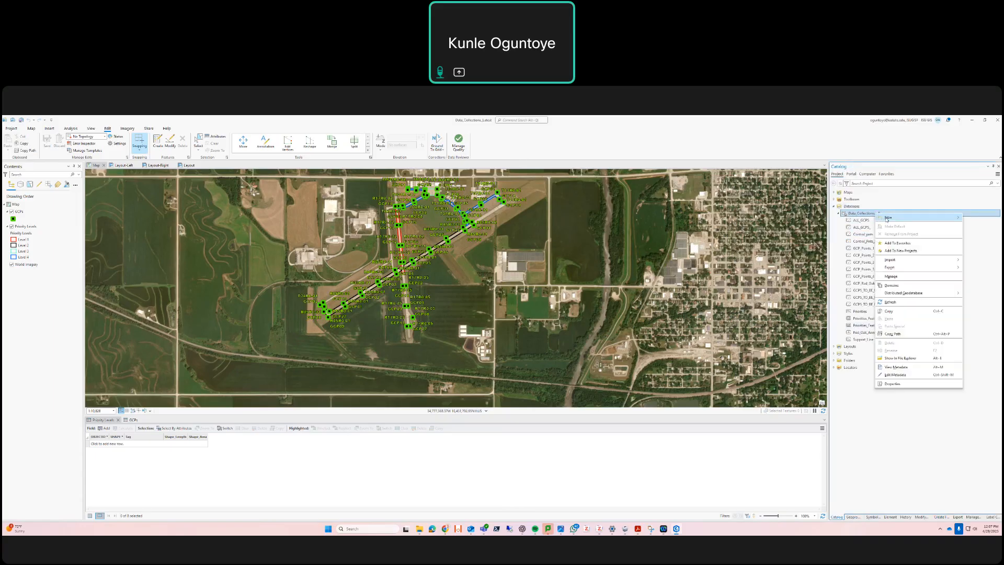
mouse_move(890, 220)
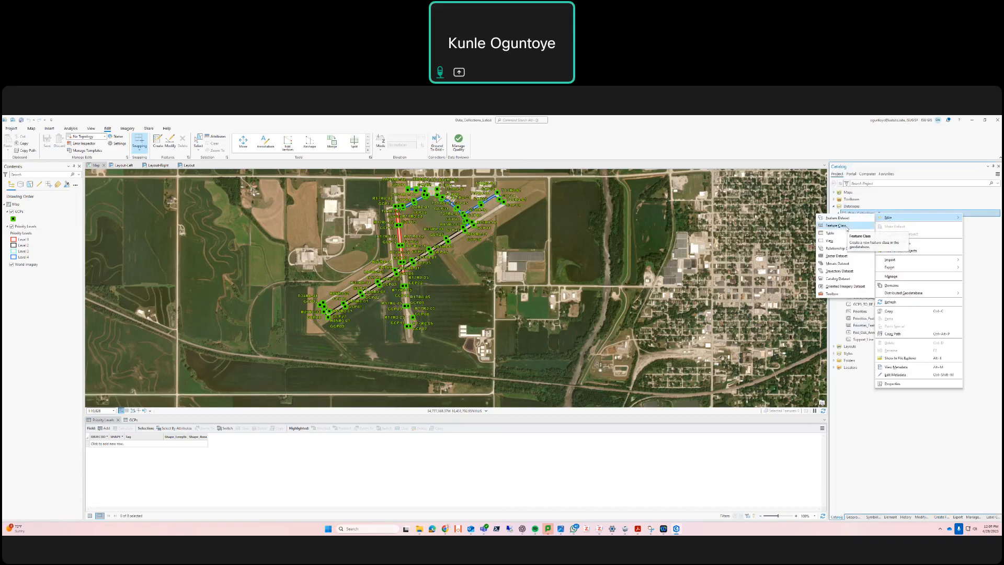
click(846, 229)
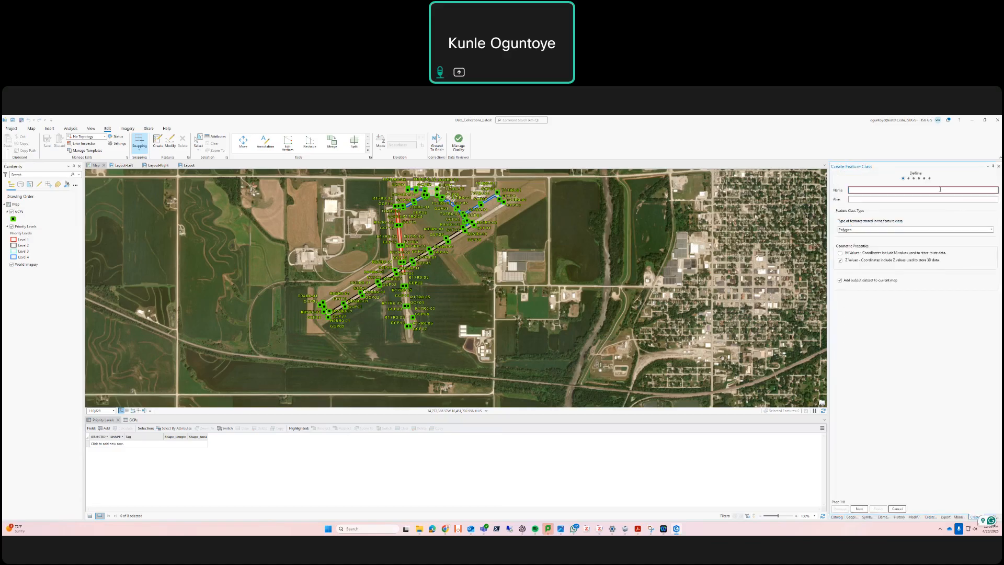
click(939, 189)
text(LINE)
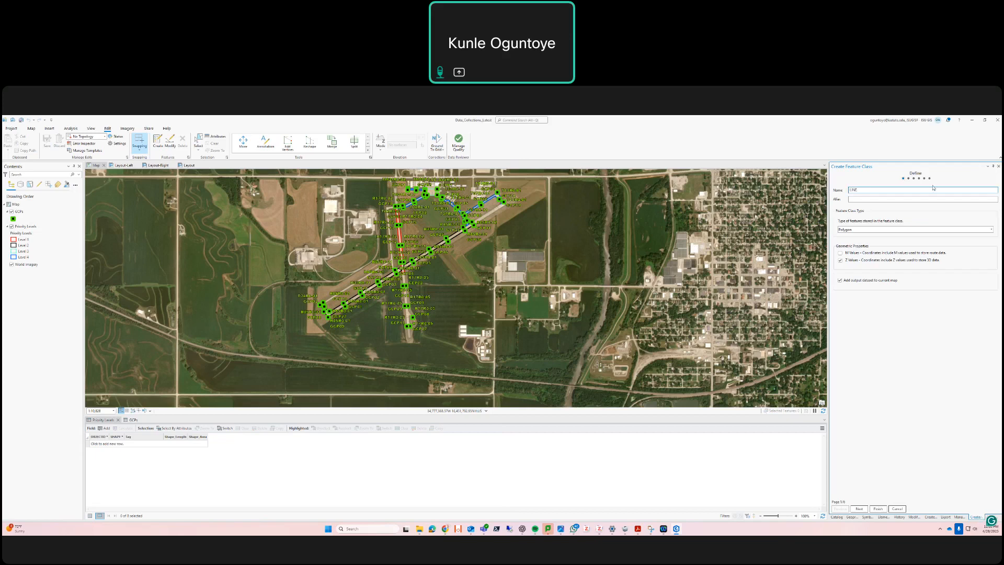
click(862, 199)
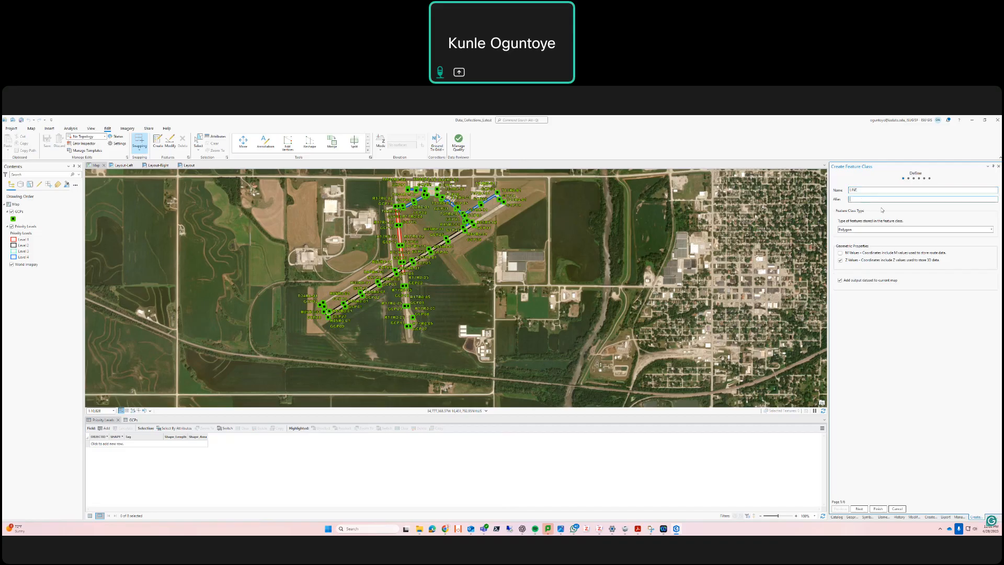
click(855, 191)
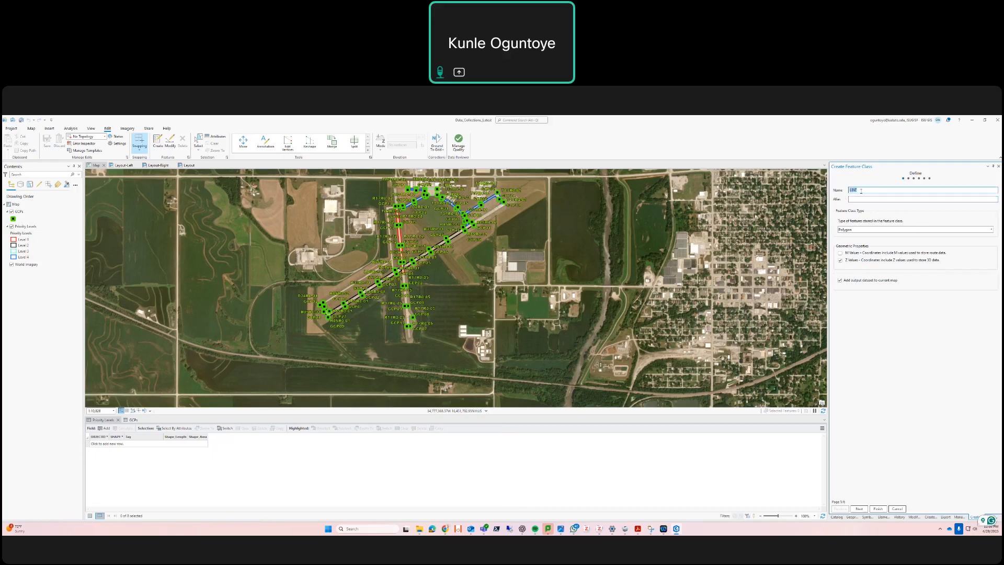
click(870, 230)
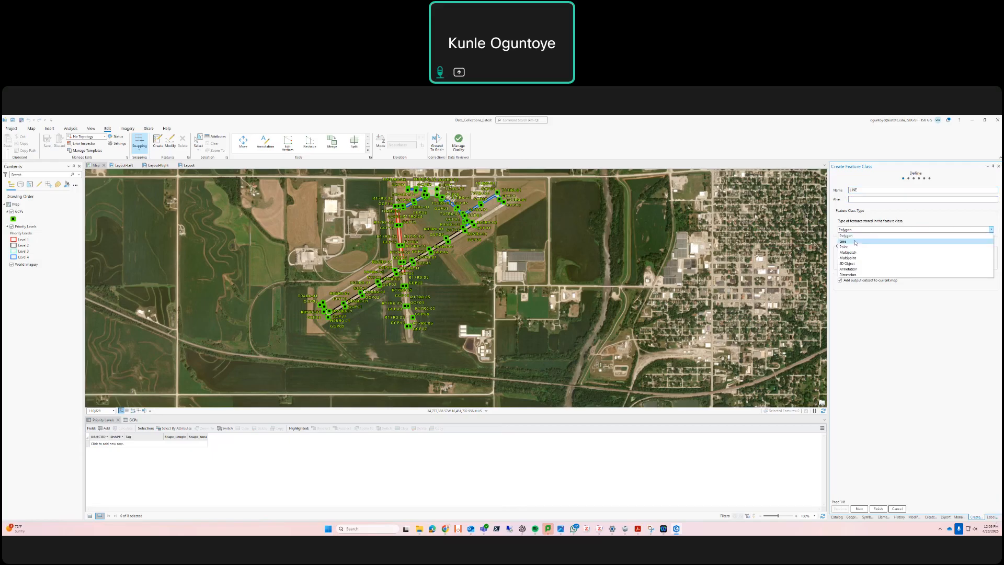
click(855, 241)
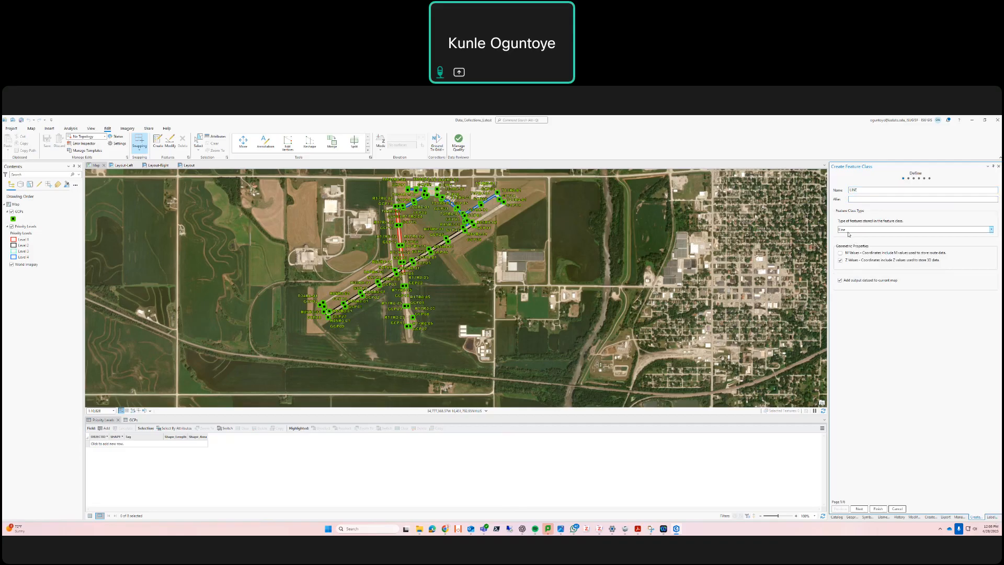
Step through the fields, spatial reference and resolution pages with default settings and finish creating the LINE feature class
click(858, 509)
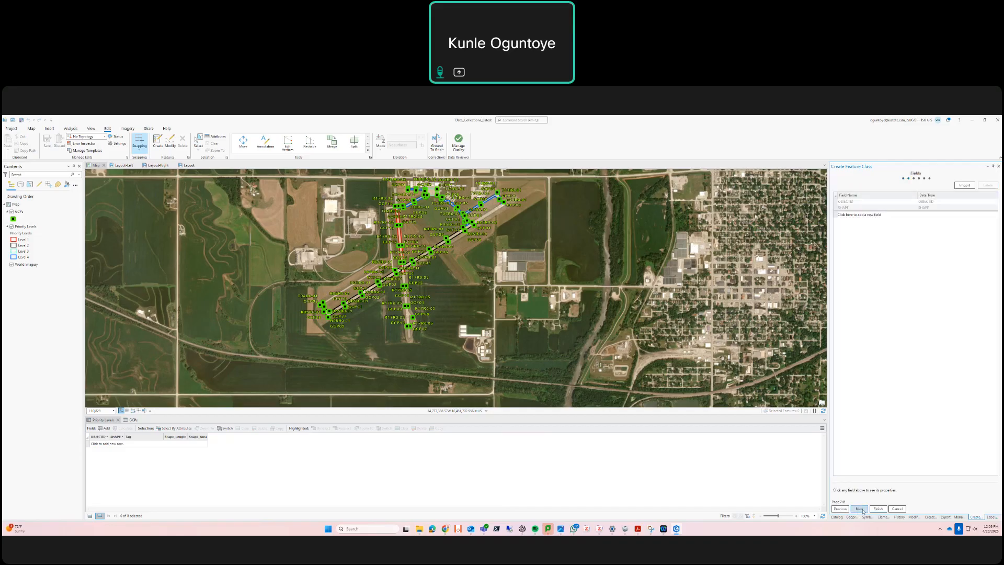
click(844, 215)
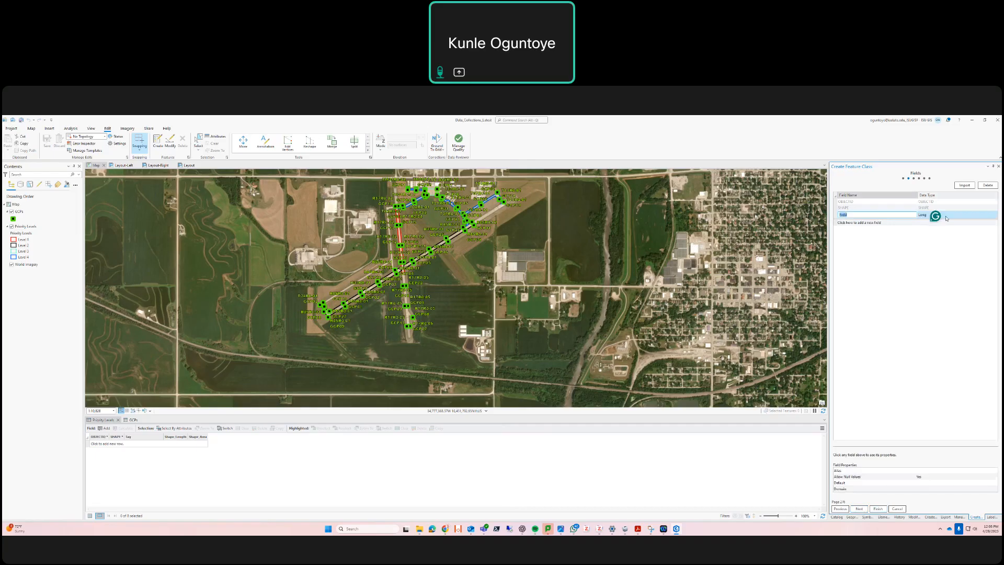
click(983, 187)
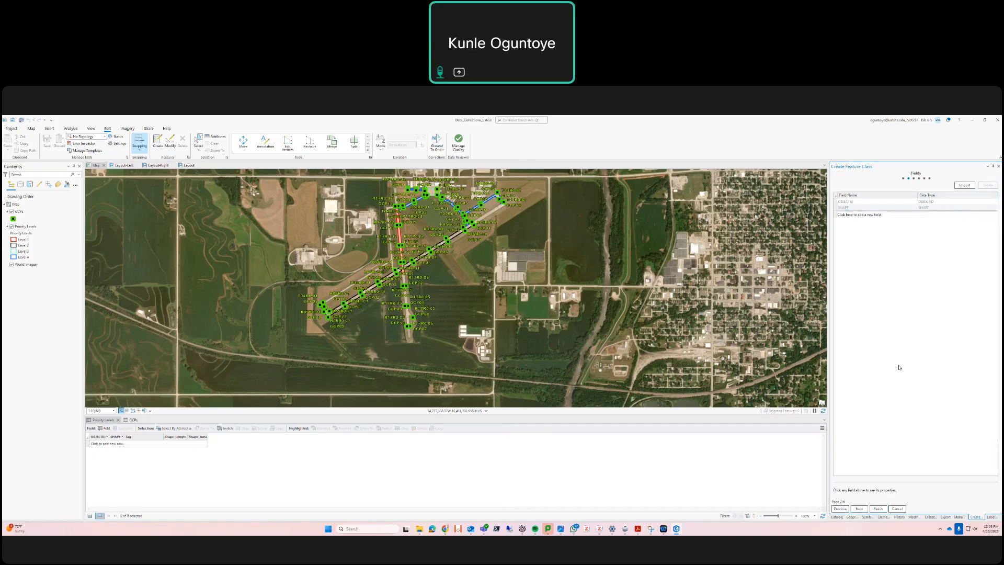
click(859, 509)
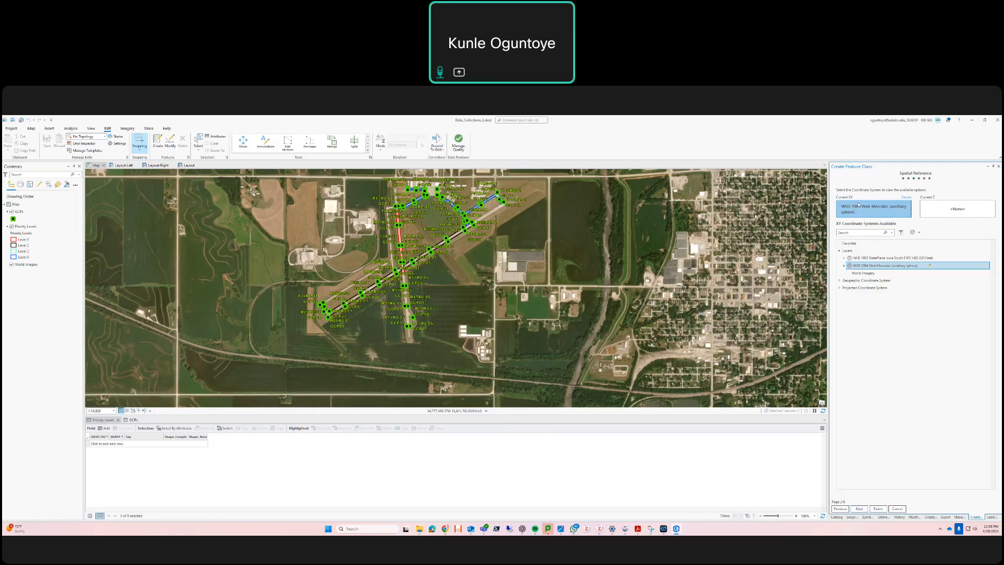
click(858, 507)
click(858, 507)
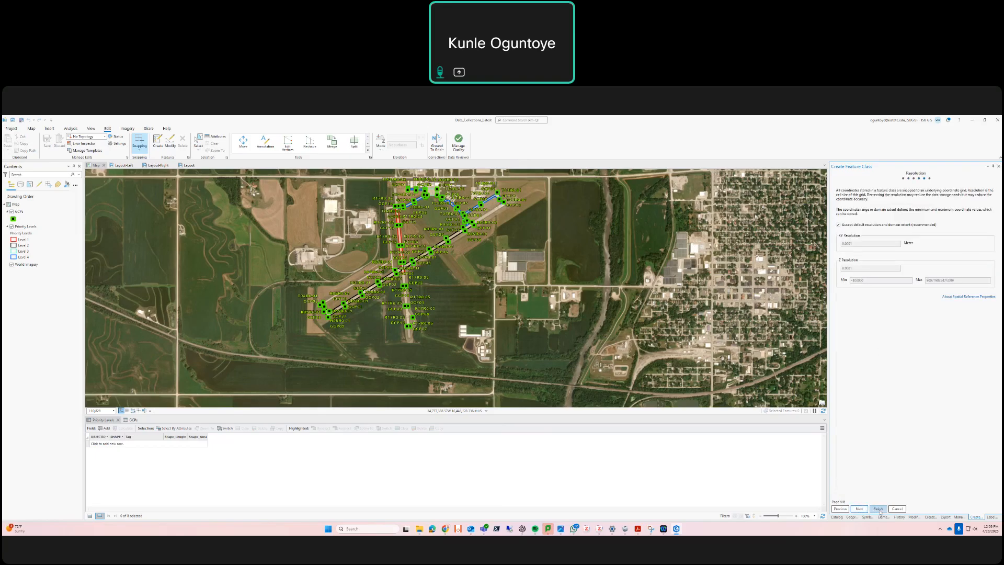
click(878, 508)
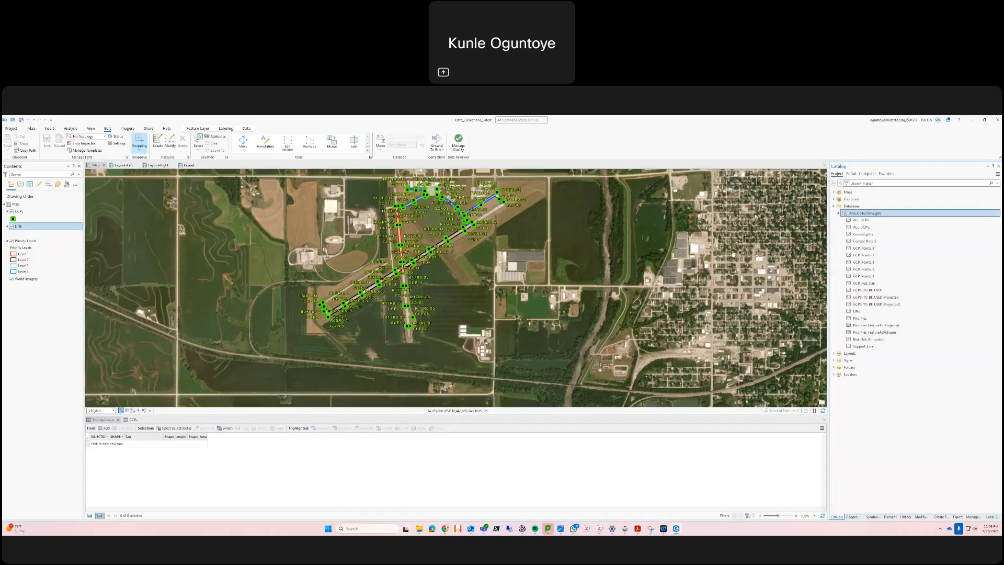
right_click(899, 218)
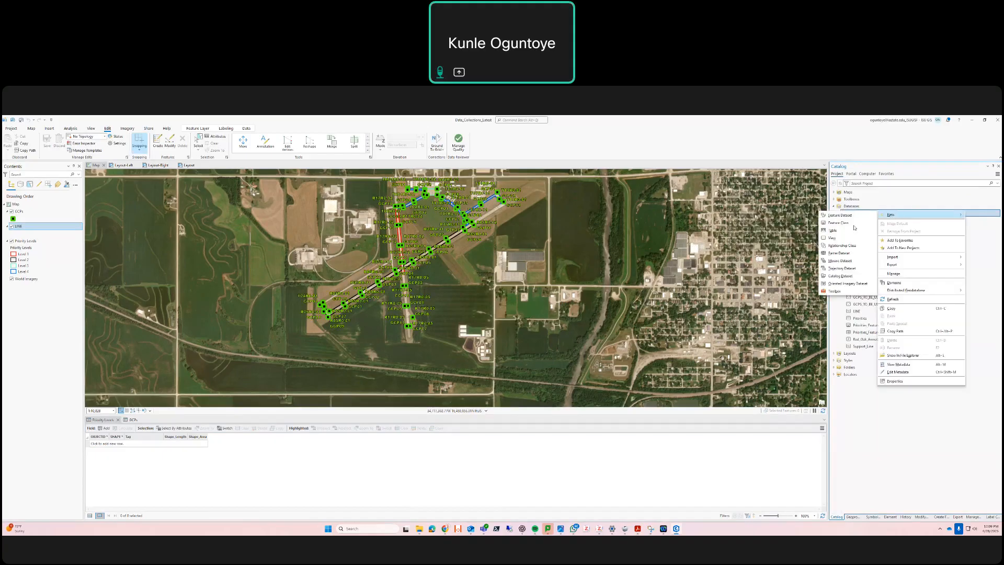
click(852, 223)
text(POINT)
click(874, 229)
key(Return)
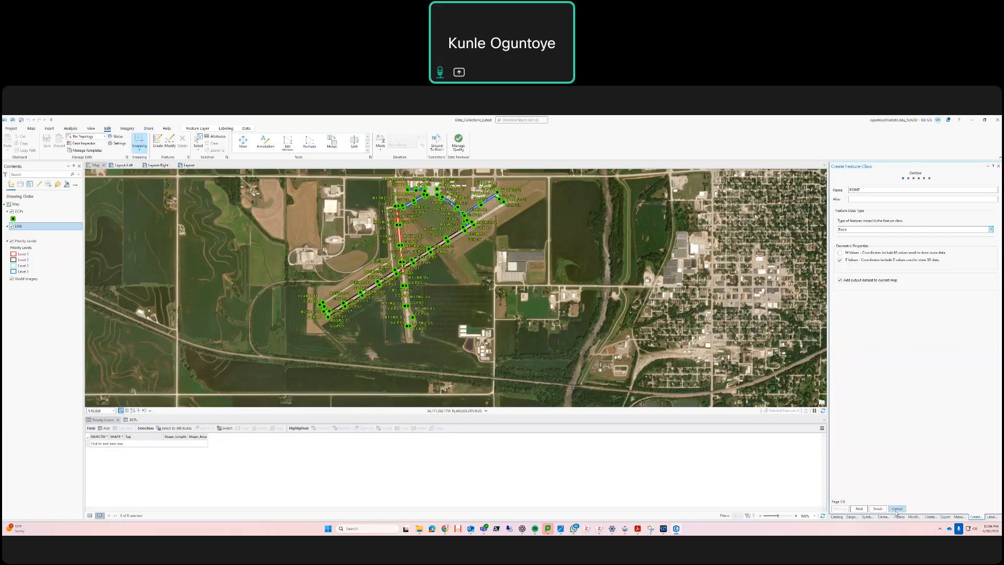
click(897, 509)
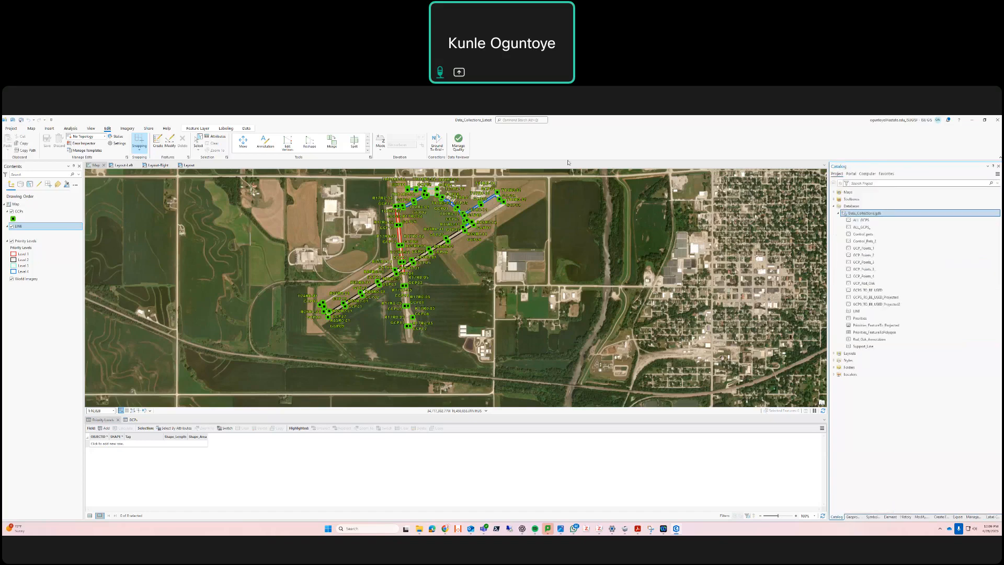